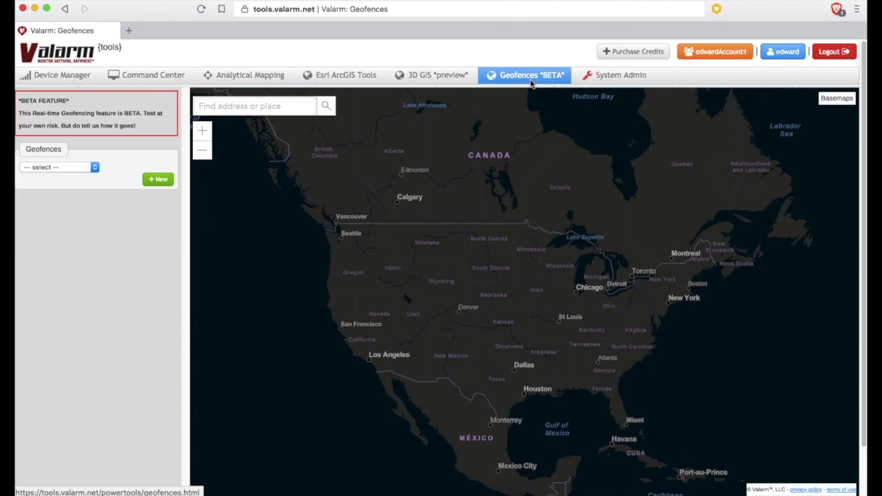
- Create geofence 'YourGeofence' with notes 'Your new geofence', save it, and enable it
left_click(74, 169)
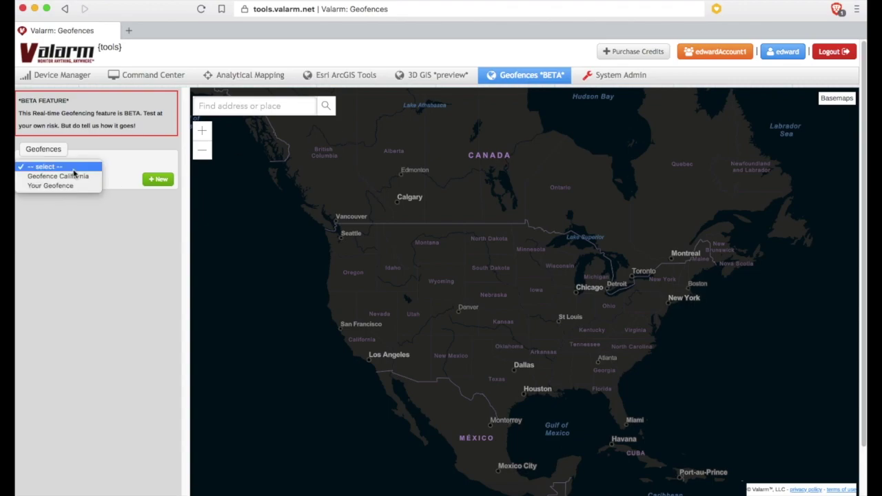
left_click(77, 168)
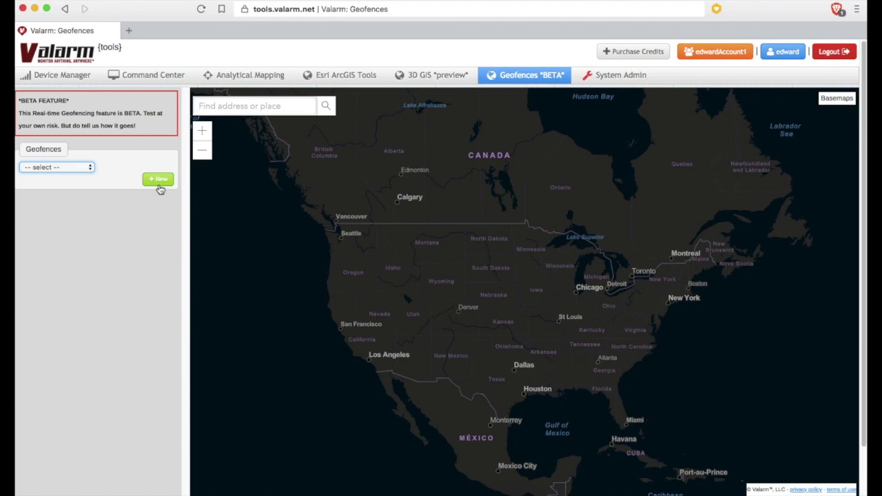
left_click(159, 183)
left_click(86, 219)
type("You")
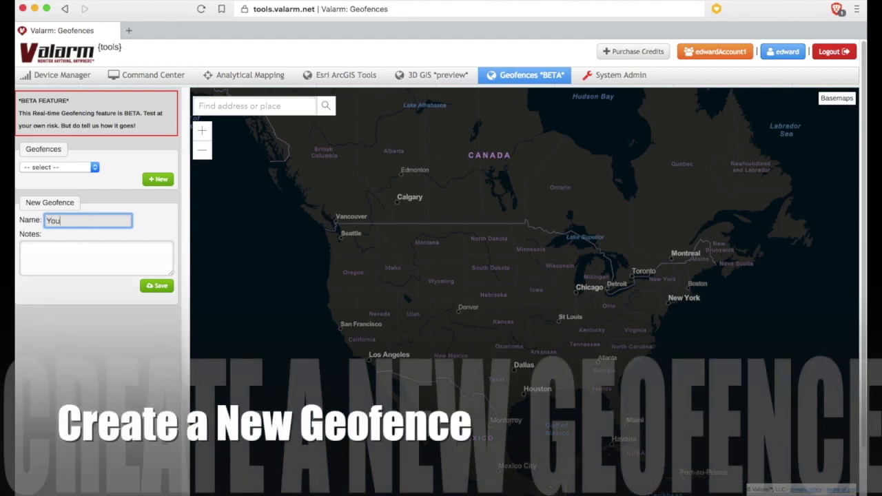
type("rGeofence")
left_click(76, 249)
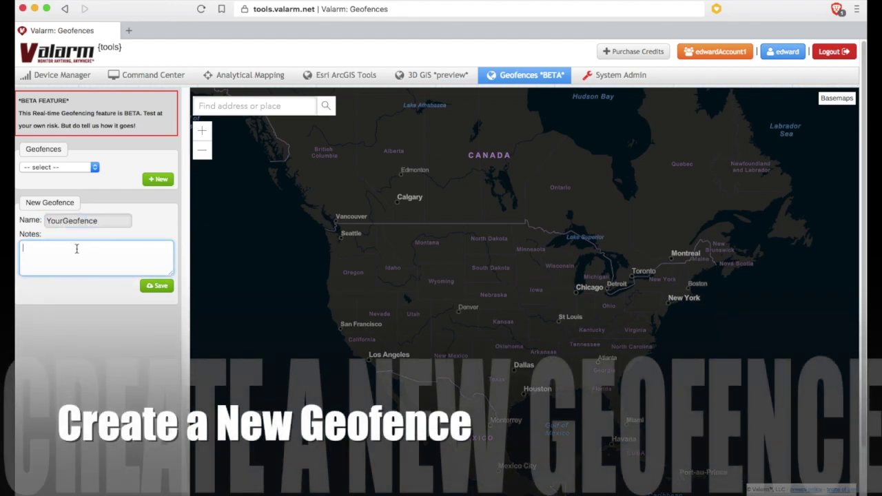
type("Your new geofence")
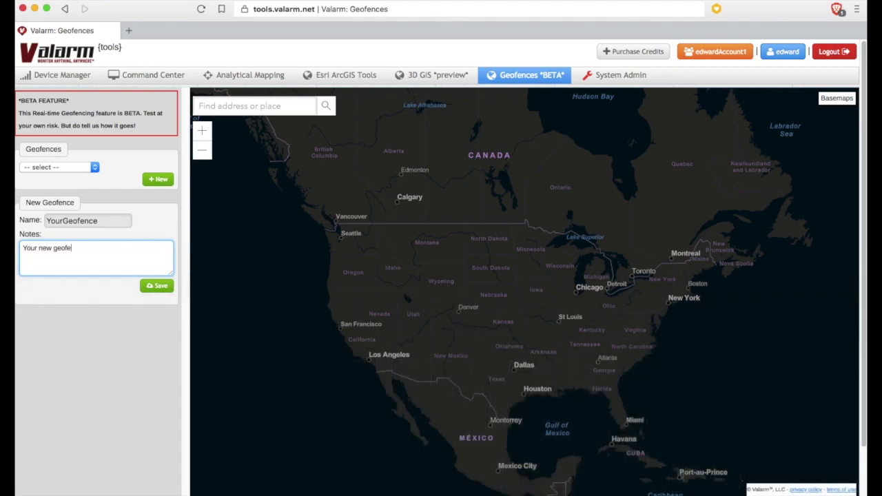
left_click(158, 286)
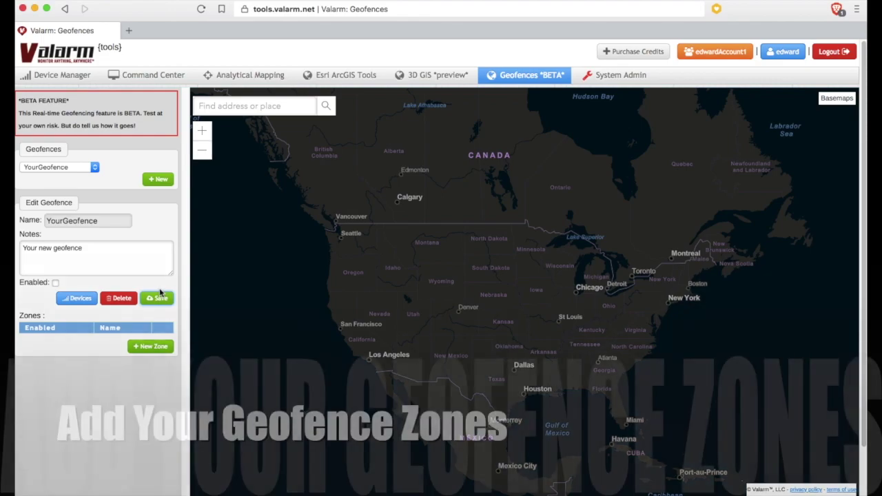
left_click(56, 283)
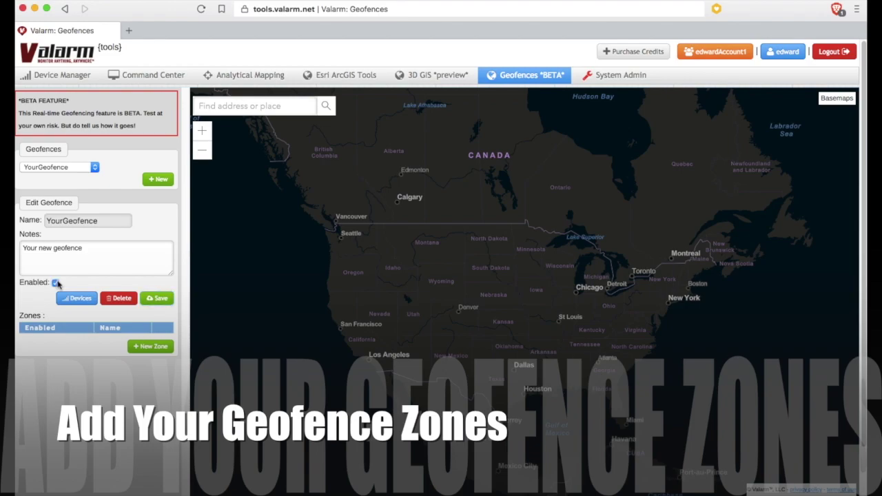
- Add a new zone to the YourGeofence collection
left_click(141, 347)
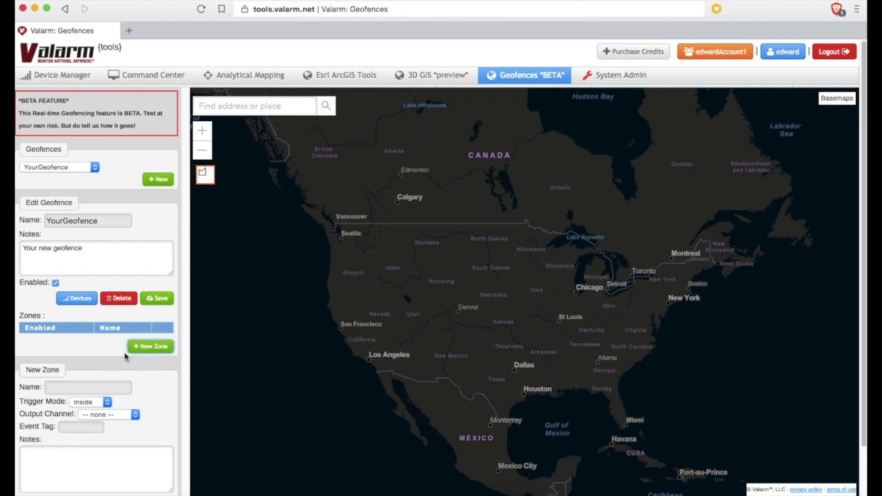
scroll(119, 358, "down", 2)
scroll(116, 361, "down", 1)
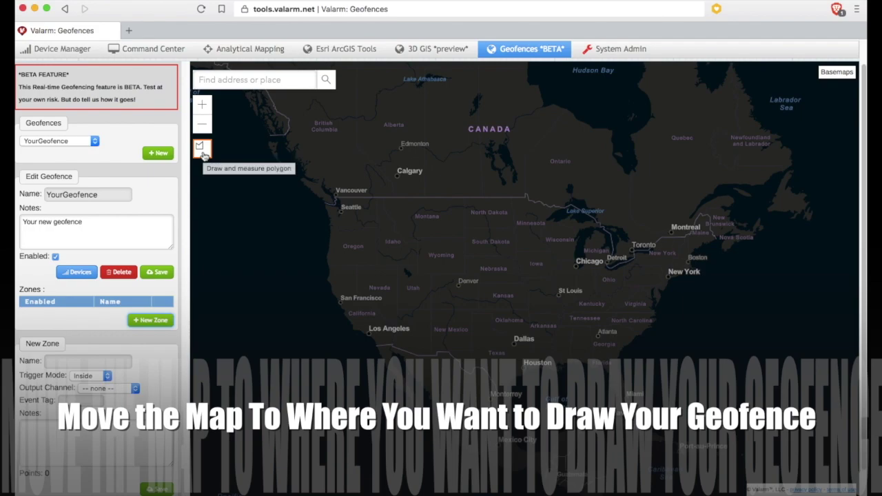
- Search the map for 'lax', zoom out two levels, and dismiss the result popup
left_click(230, 81)
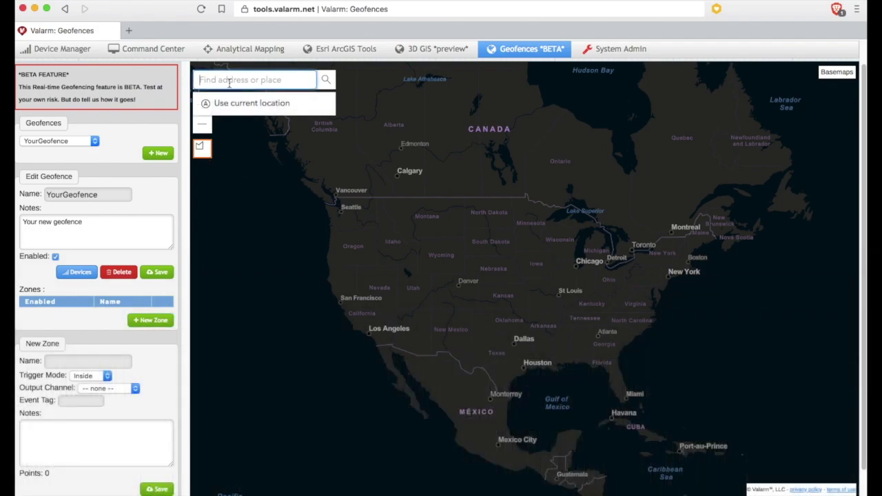
type("lax")
key("Return")
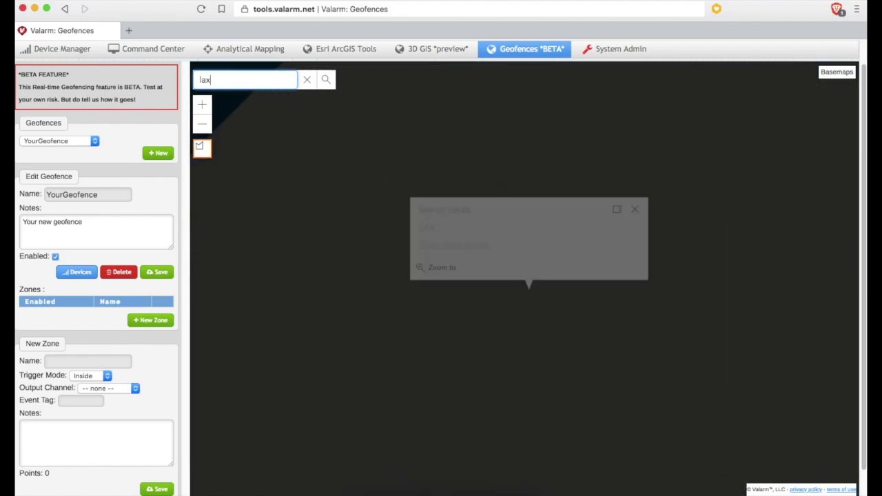
left_click(202, 124)
left_click(204, 130)
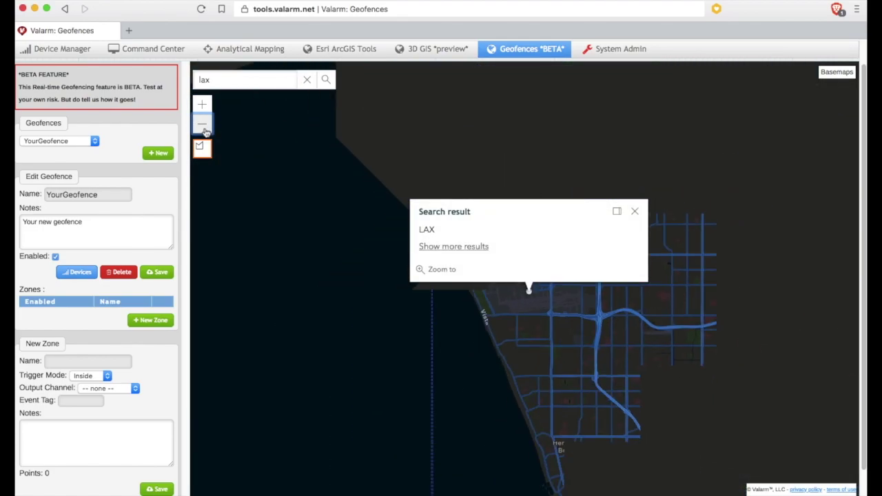
left_click(635, 212)
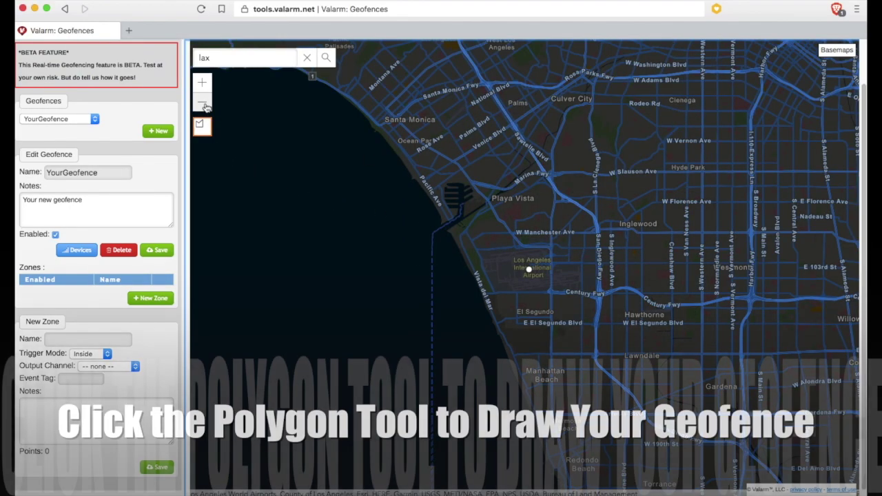
- Draw a four-corner polygon of about 16097.49 acres around LAX and Playa Vista
left_click(201, 125)
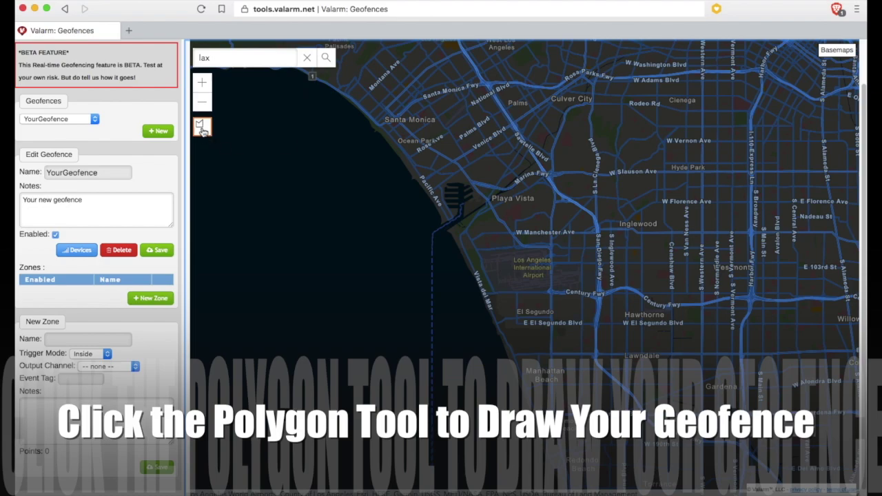
left_click(548, 128)
left_click(439, 186)
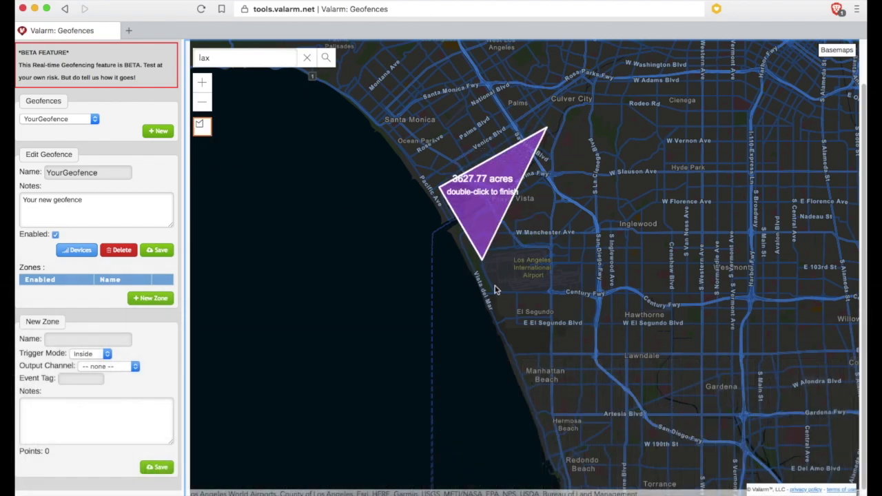
left_click(529, 336)
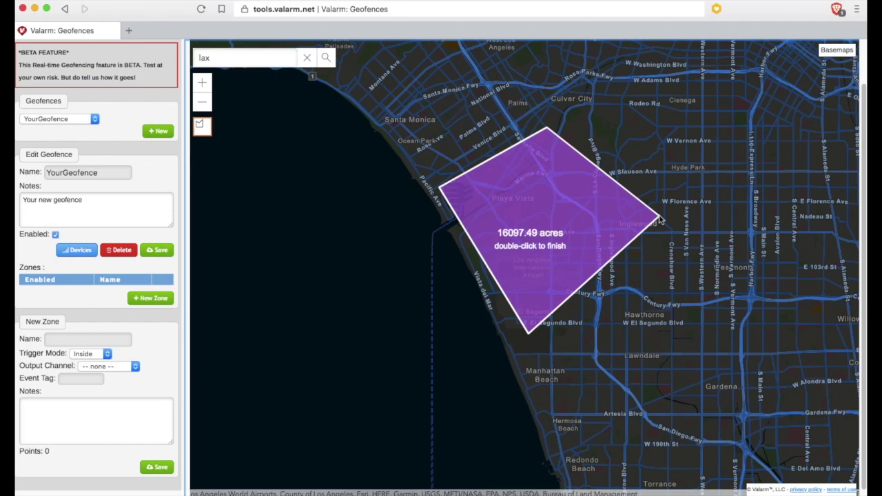
double_click(660, 219)
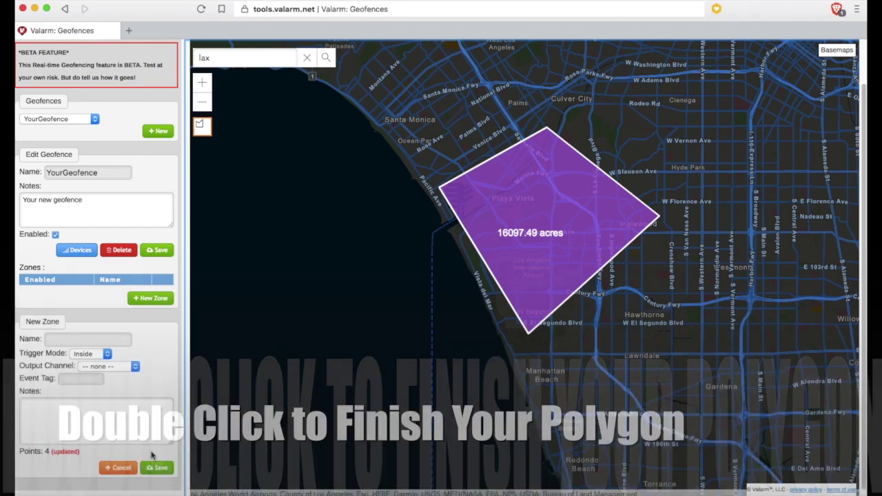
left_click(79, 339)
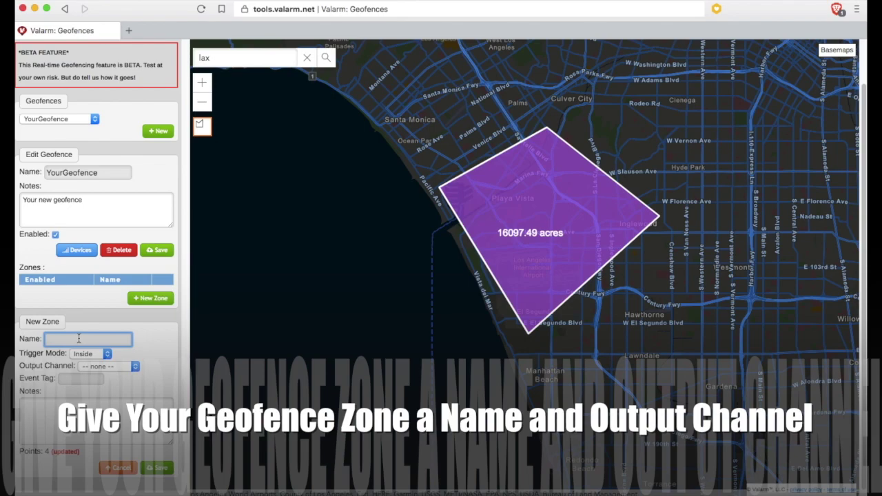
- Name the zone 'airport' with Inside trigger, output Calculated 01, tag gfAirpor, and airport notes
type("airport")
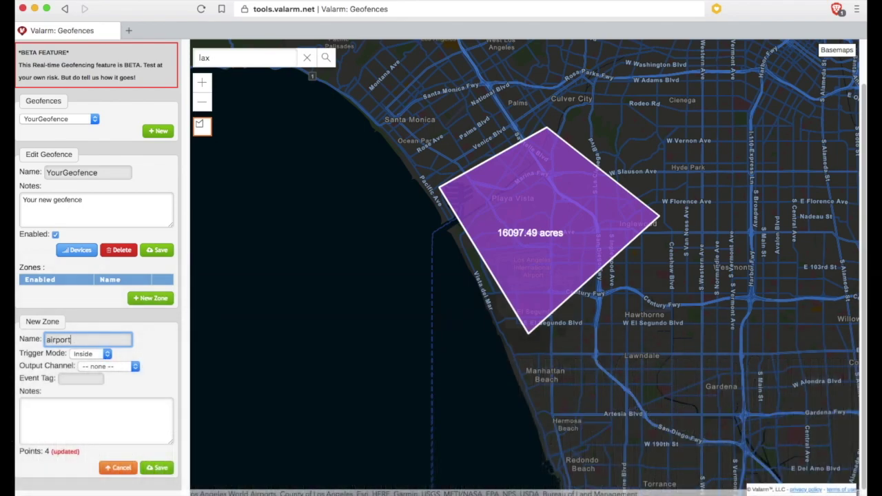
left_click(79, 354)
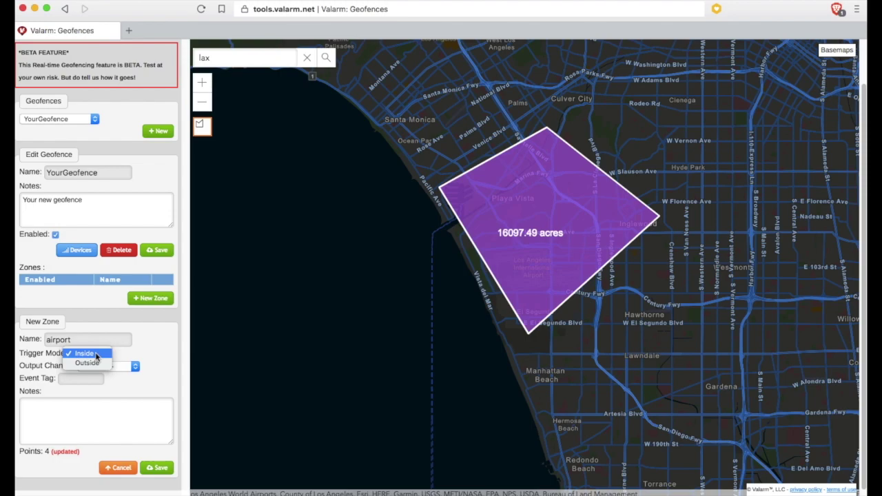
left_click(96, 354)
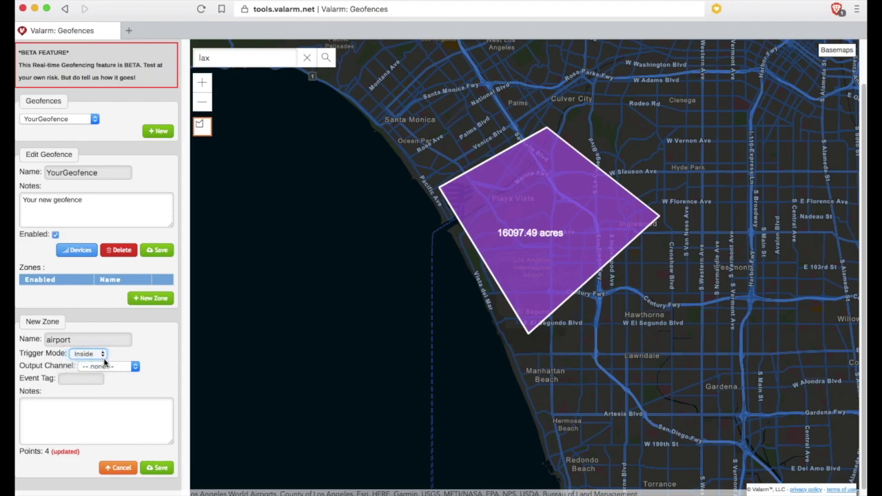
left_click(105, 366)
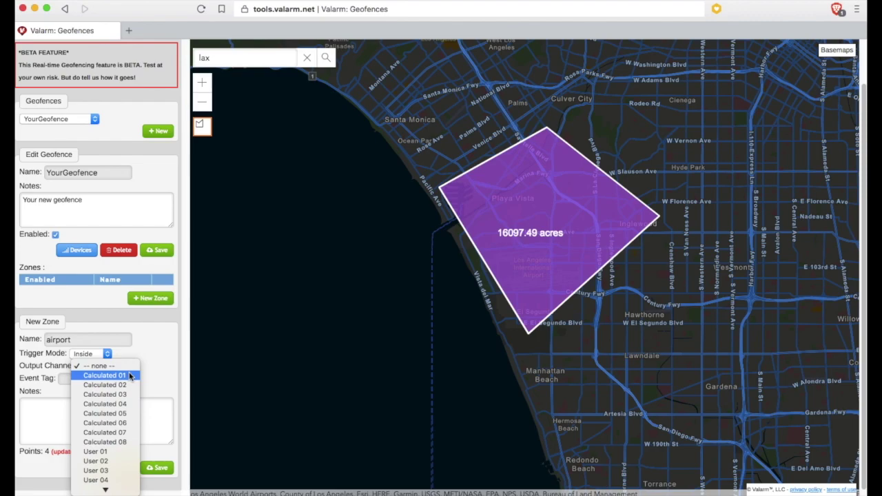
left_click(130, 375)
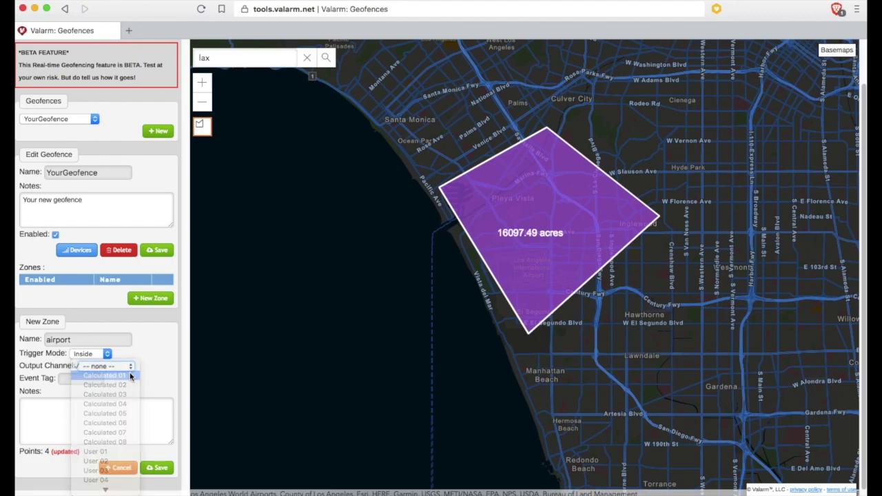
left_click(79, 379)
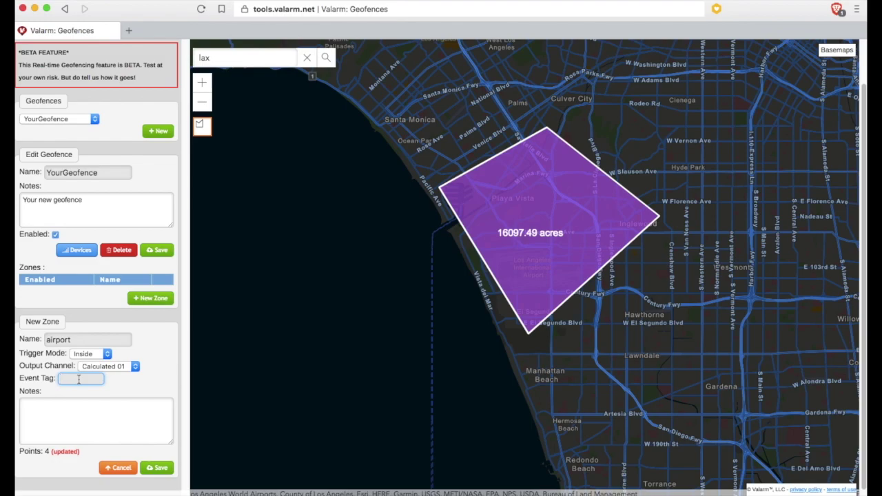
type("gfAirpor")
left_click(76, 418)
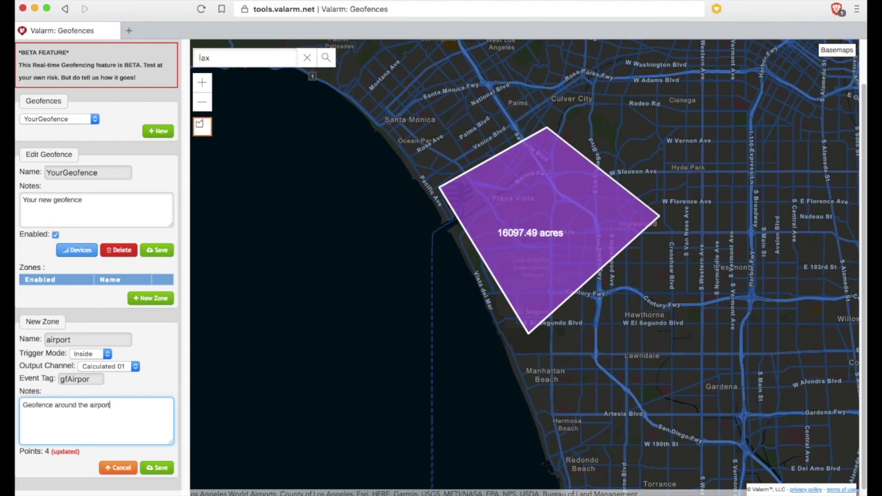
- Save the airport zone and reposition the map to centre on downtown Los Angeles
left_click(152, 469)
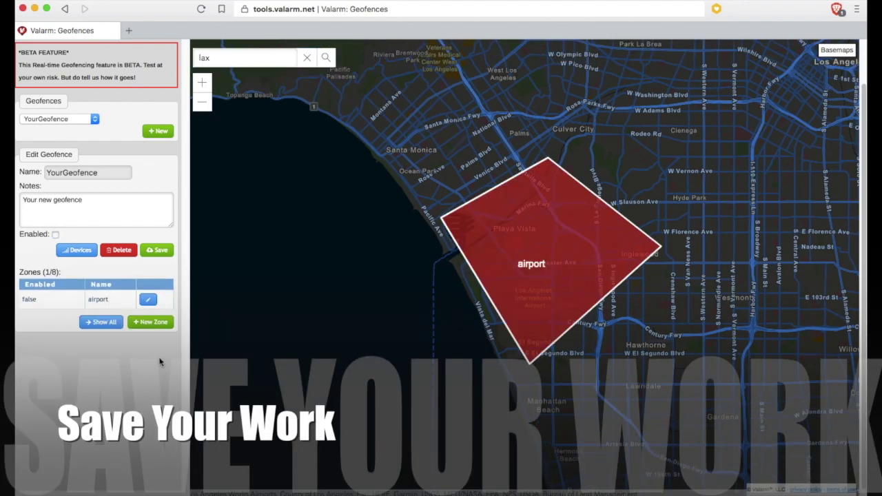
left_click(203, 105)
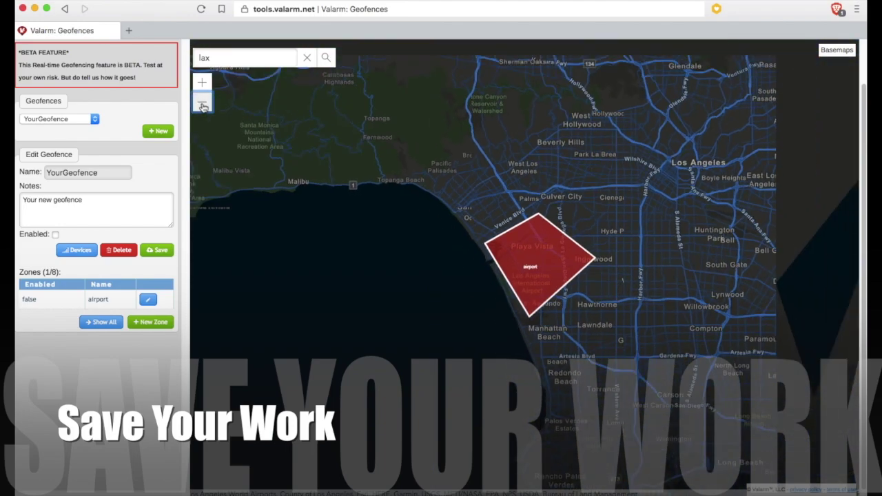
left_click_drag(718, 289, 618, 336)
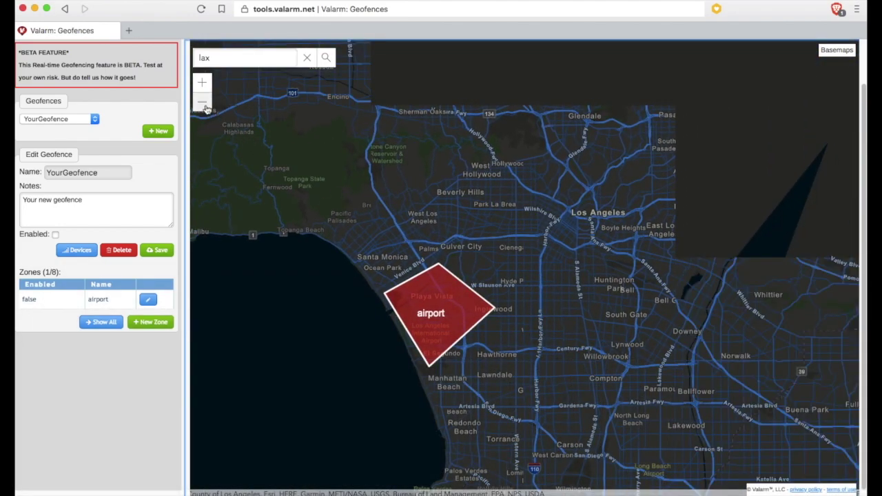
left_click_drag(523, 194, 508, 223)
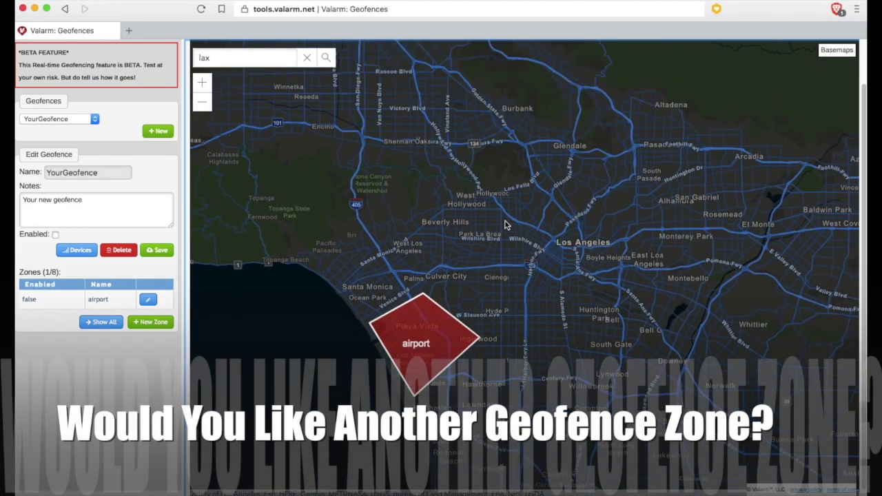
left_click(204, 86)
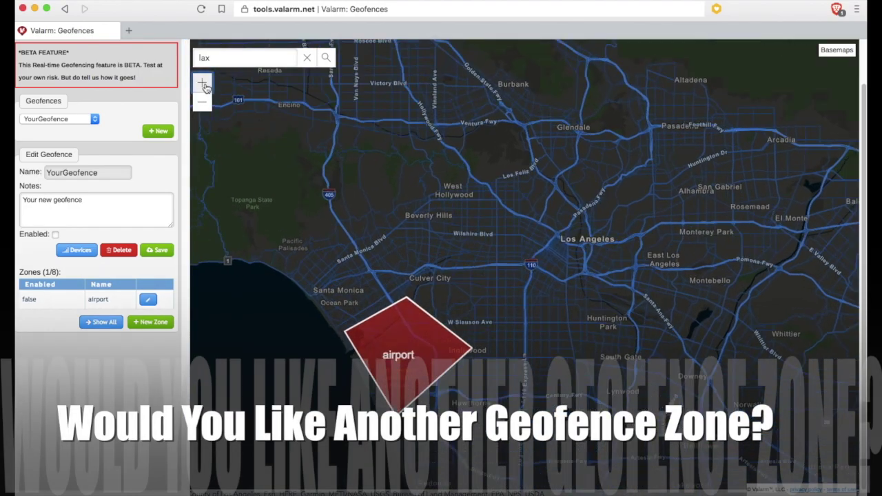
left_click_drag(599, 256, 559, 310)
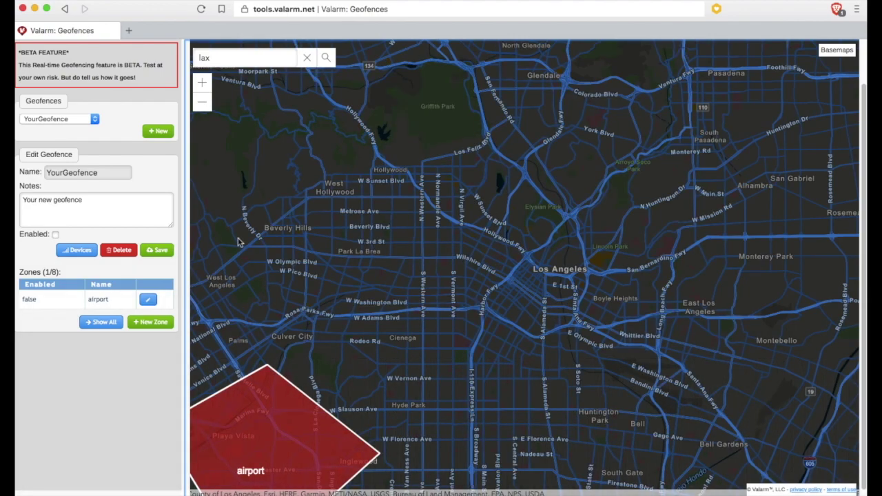
- Add a zone named 'downtown' on Calculated 02 with tag gfDownto and notes 'geofence around downtown'
left_click(147, 330)
left_click(88, 364)
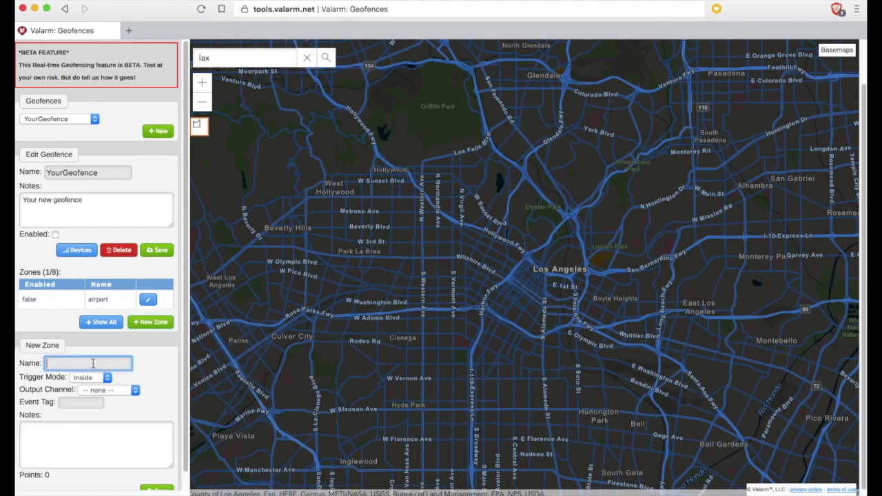
type("downtown")
left_click(89, 390)
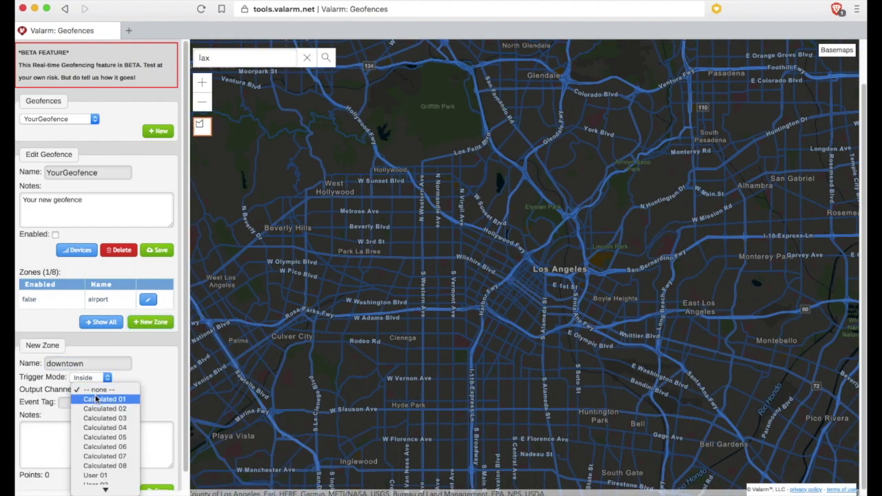
left_click(96, 409)
left_click(85, 403)
type("gfDownto")
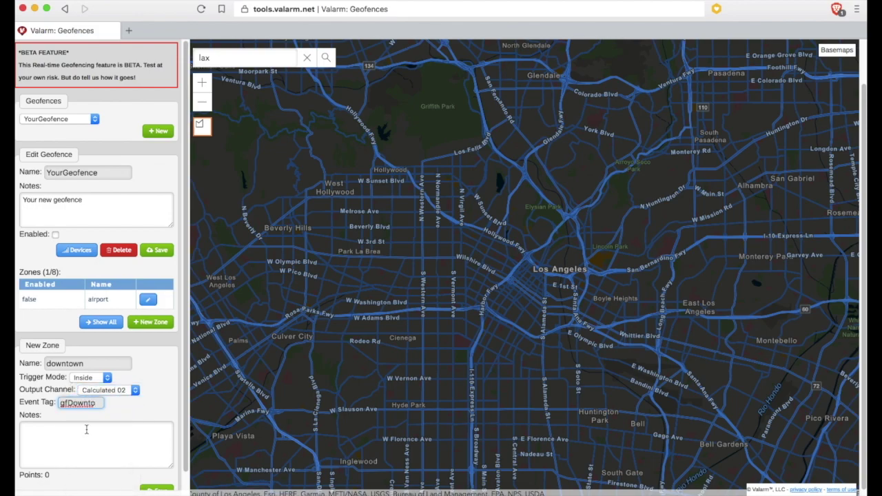
left_click(86, 430)
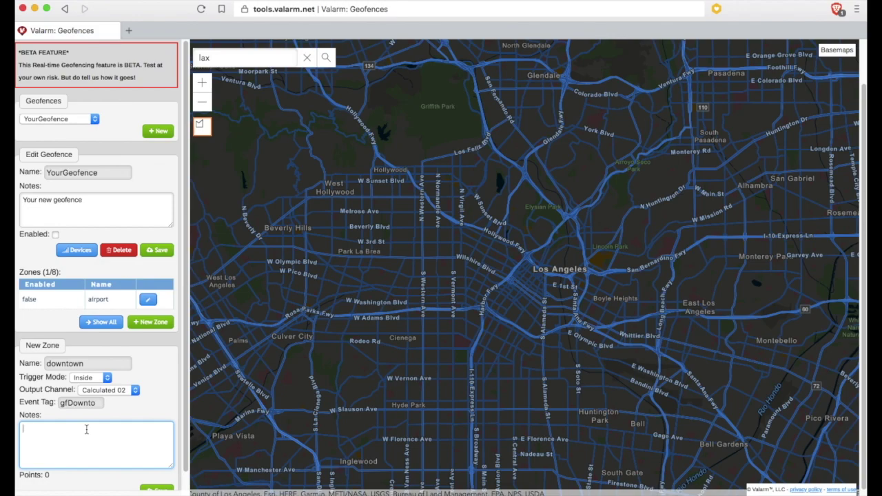
type("geofence around downtown")
- Outline a five-point polygon of about 12425.92 acres around downtown Los Angeles
left_click(202, 124)
left_click(551, 215)
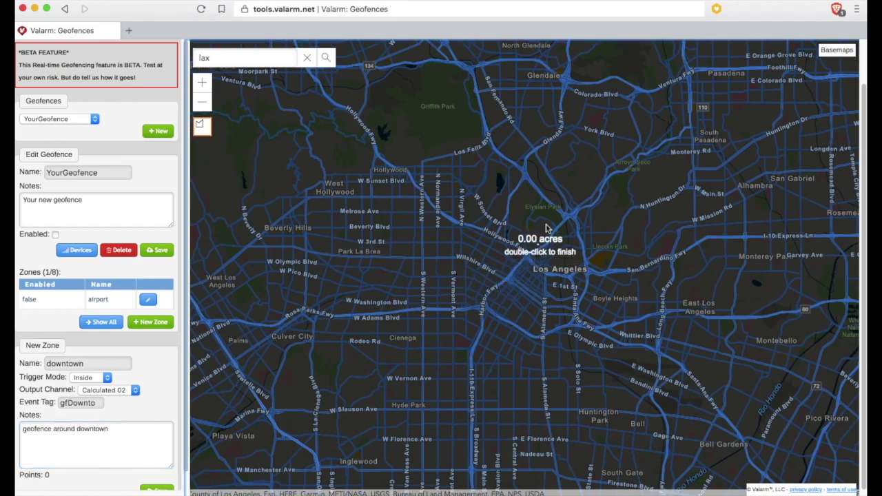
left_click(479, 307)
left_click(560, 354)
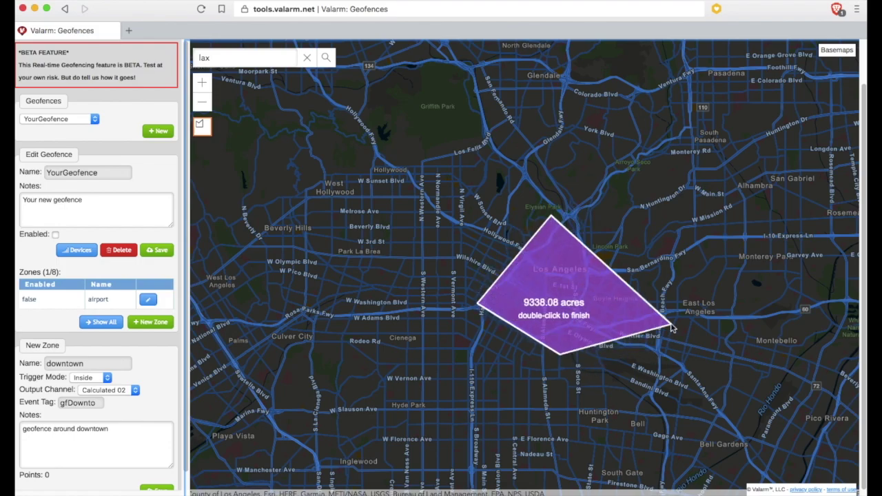
left_click(671, 323)
double_click(641, 224)
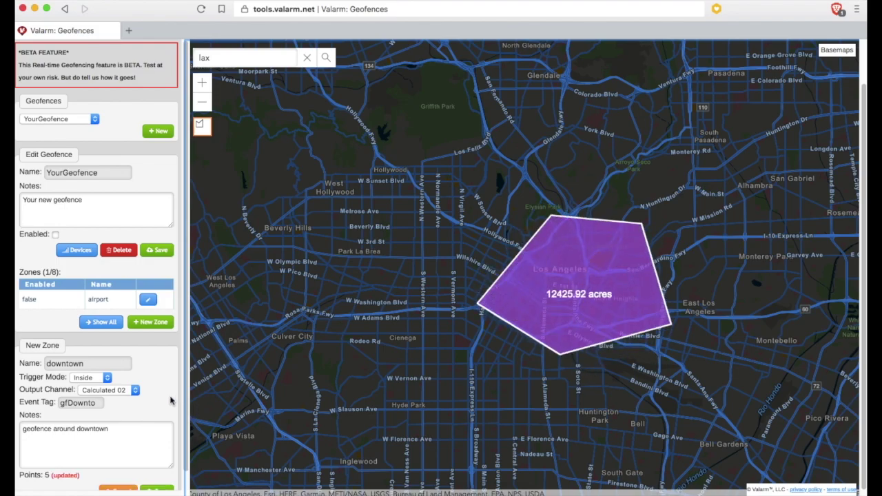
- Save the downtown zone and frame both zones on the map
scroll(172, 402, "down", 1)
left_click(160, 475)
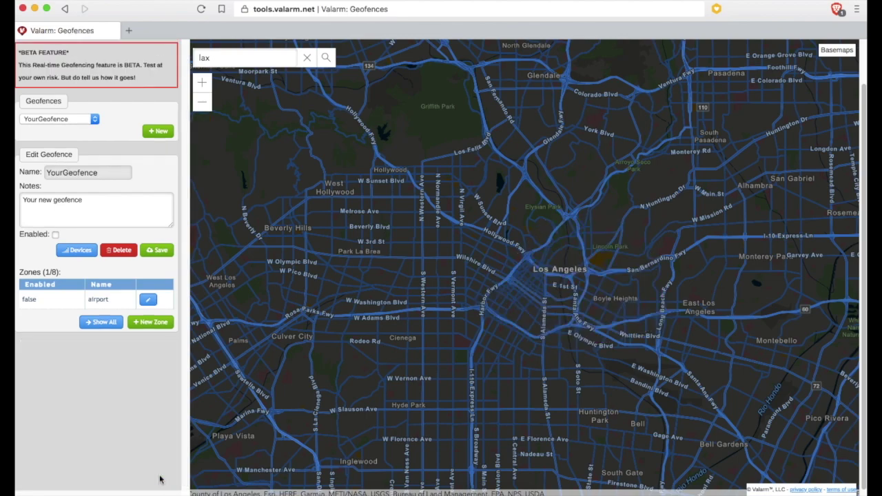
left_click_drag(551, 247, 547, 288)
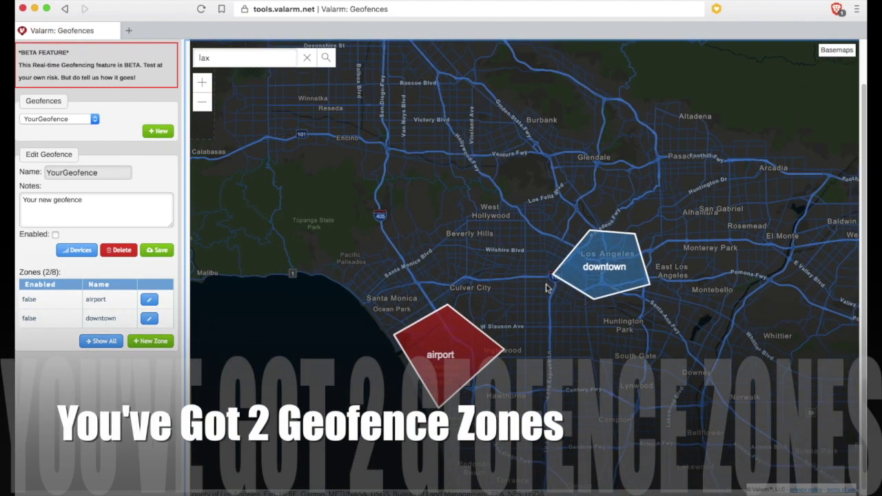
- Switch the map background to the Streets basemap
left_click(832, 55)
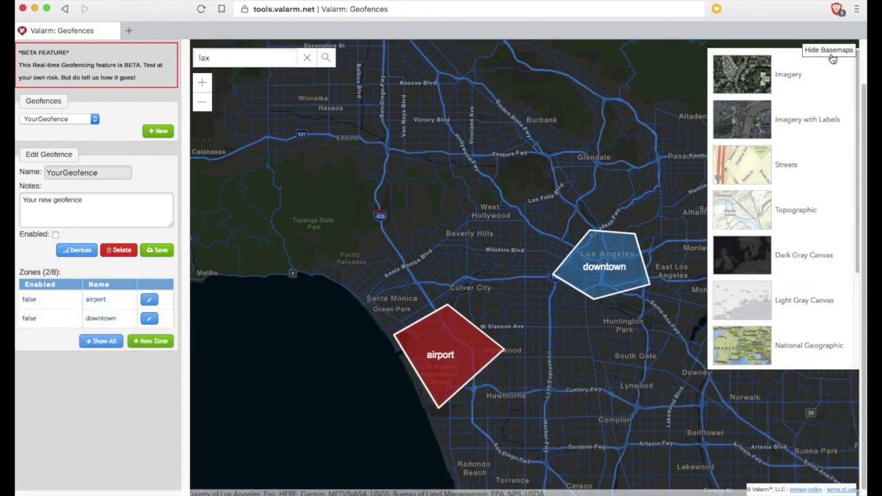
left_click(793, 160)
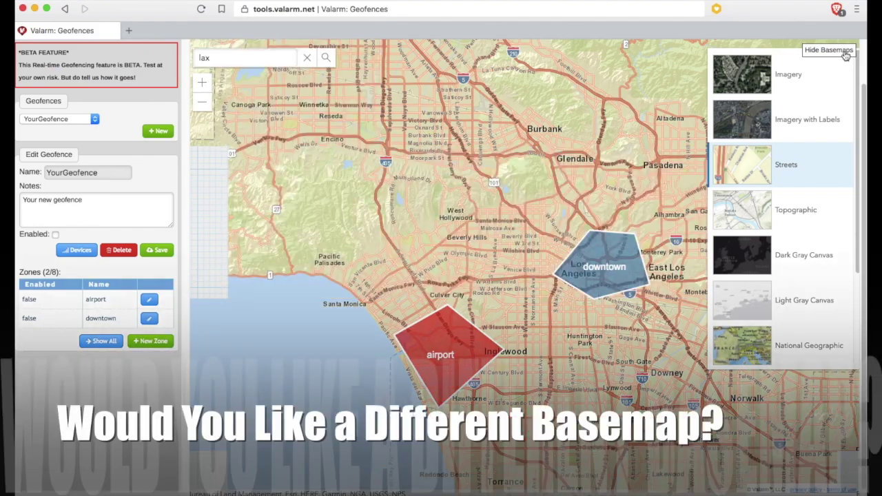
left_click(845, 54)
left_click_drag(595, 371, 601, 344)
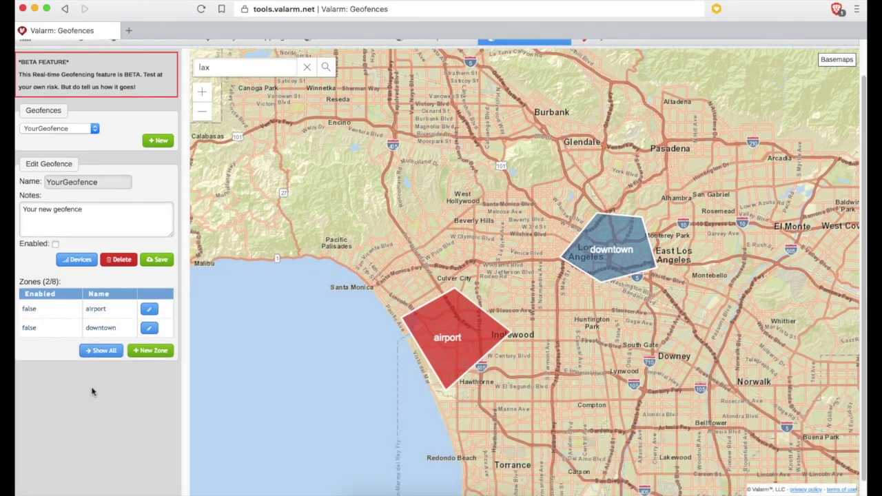
scroll(91, 391, "up", 2)
- Confirm no devices use YourGeofence, then enable and save the collection
left_click(83, 300)
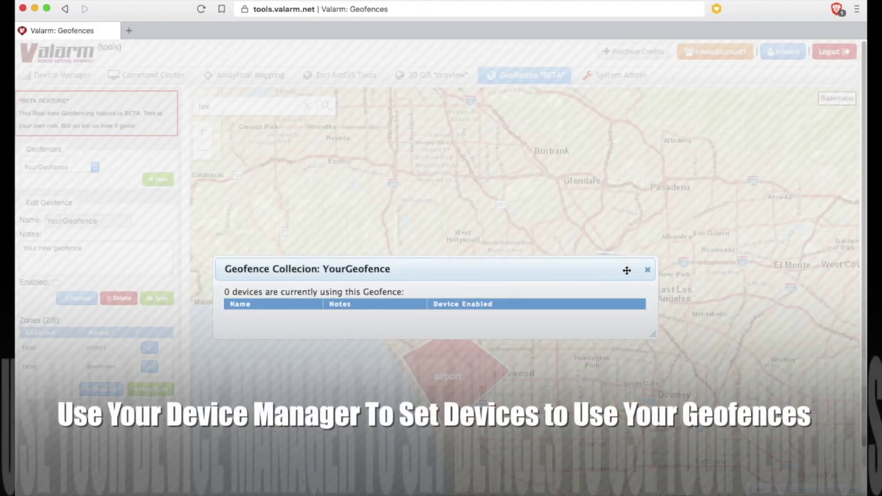
left_click(647, 269)
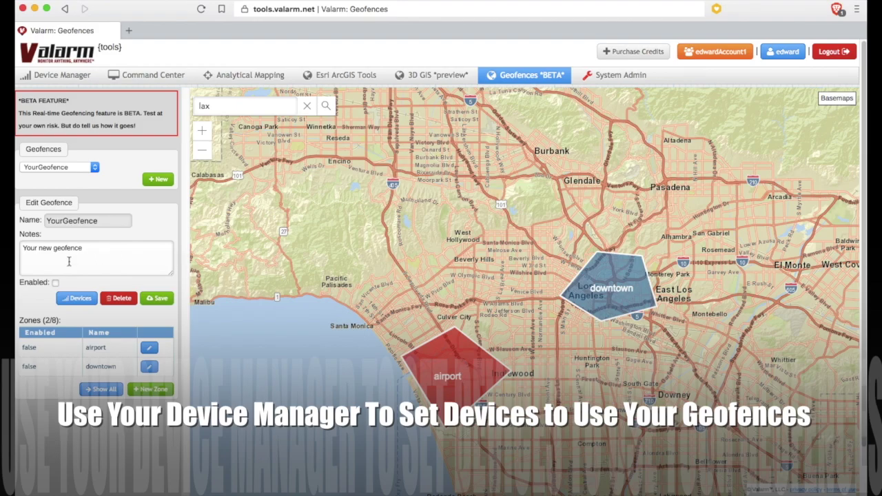
left_click(56, 284)
left_click(157, 301)
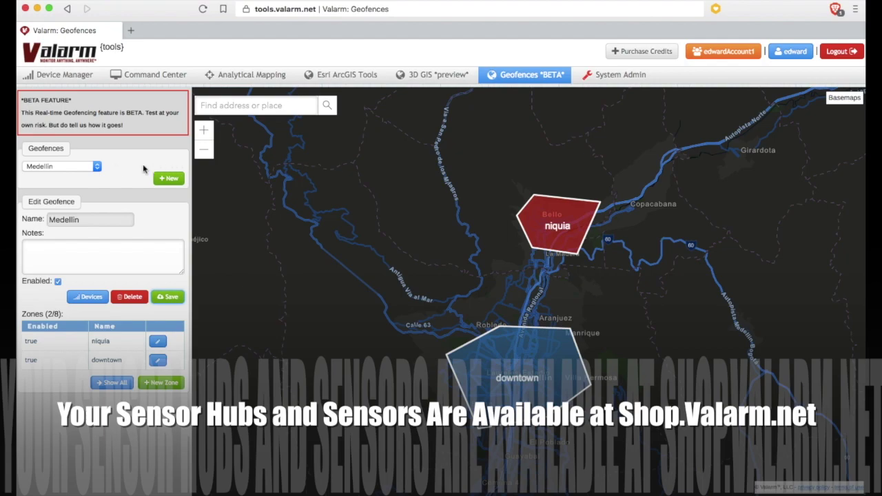
- Keep Medellin selected, add a note beginning 'Geo', and save the collection
left_click(91, 165)
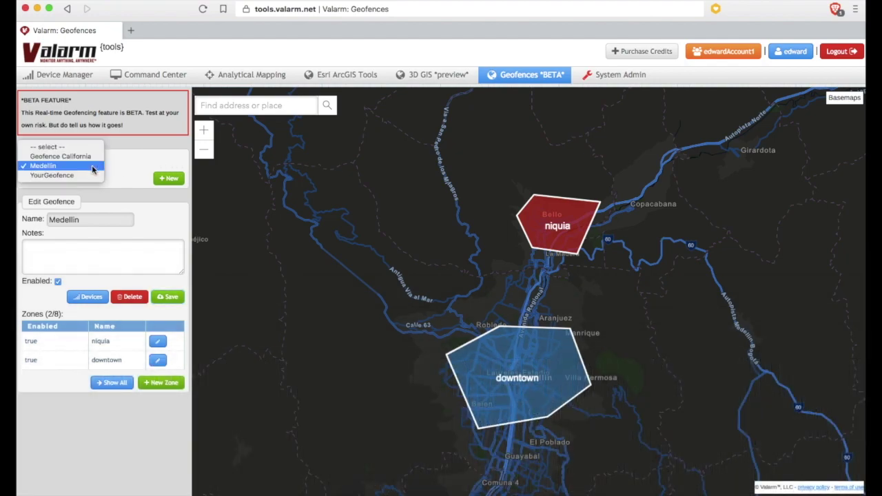
left_click(78, 170)
left_click(78, 252)
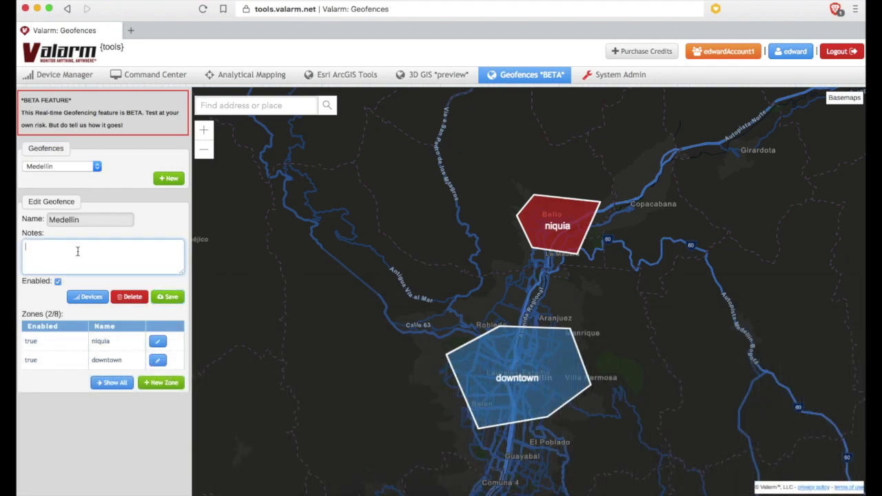
type("Geofences around the Americas")
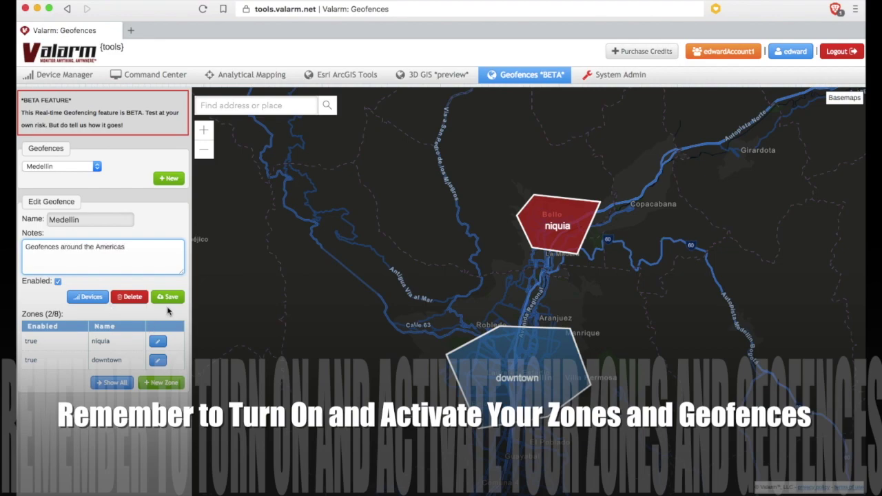
left_click(171, 298)
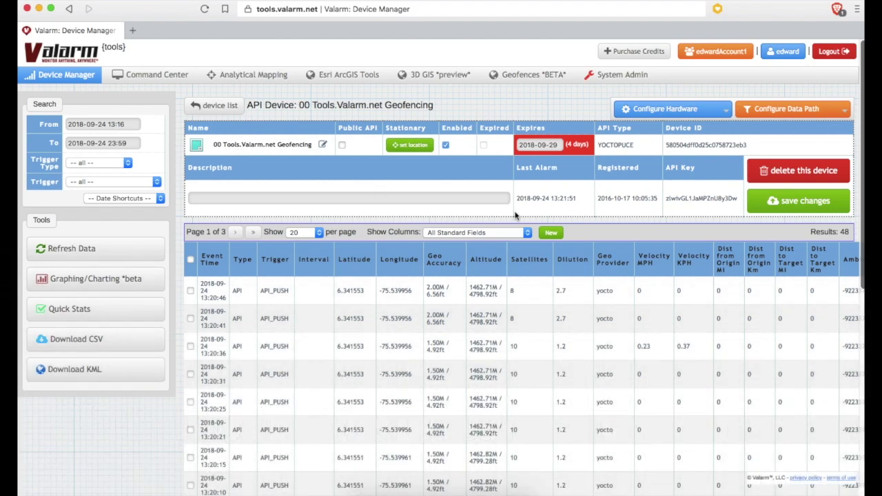
- Make Medellin the Geofencing device's active geofence collection and save
left_click(771, 113)
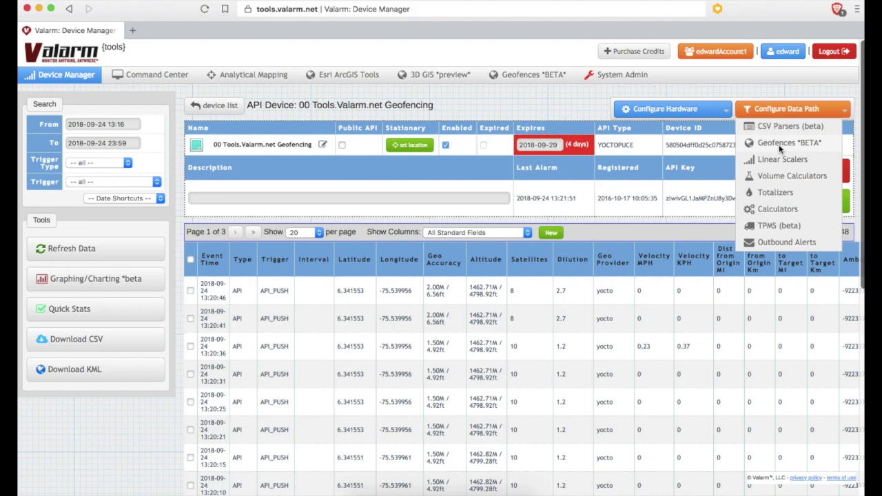
left_click(781, 144)
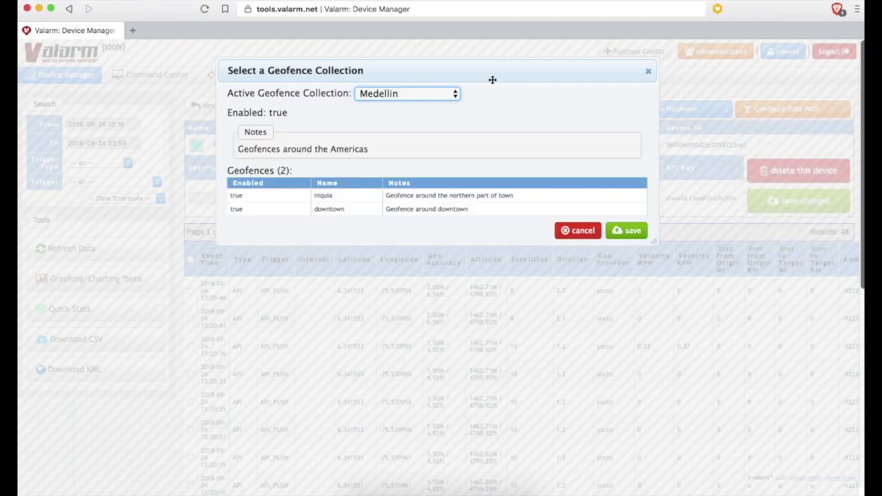
left_click_drag(480, 75, 477, 116)
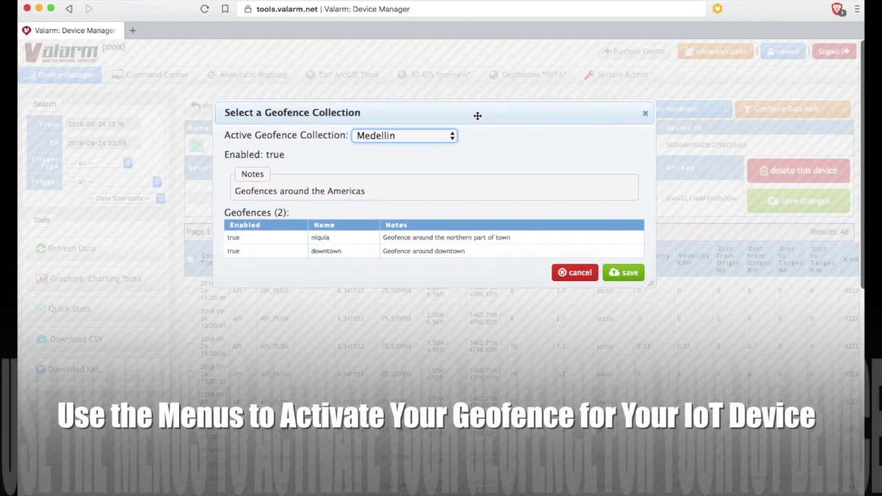
left_click(440, 136)
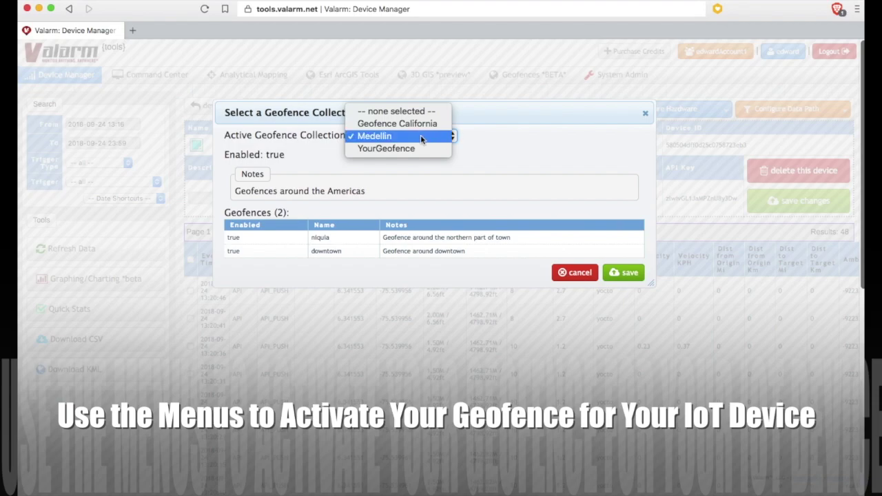
left_click(422, 137)
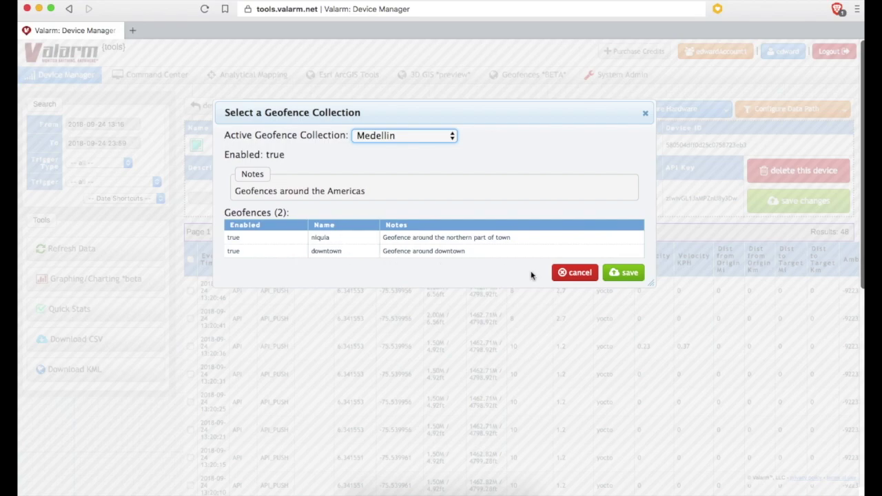
left_click(638, 280)
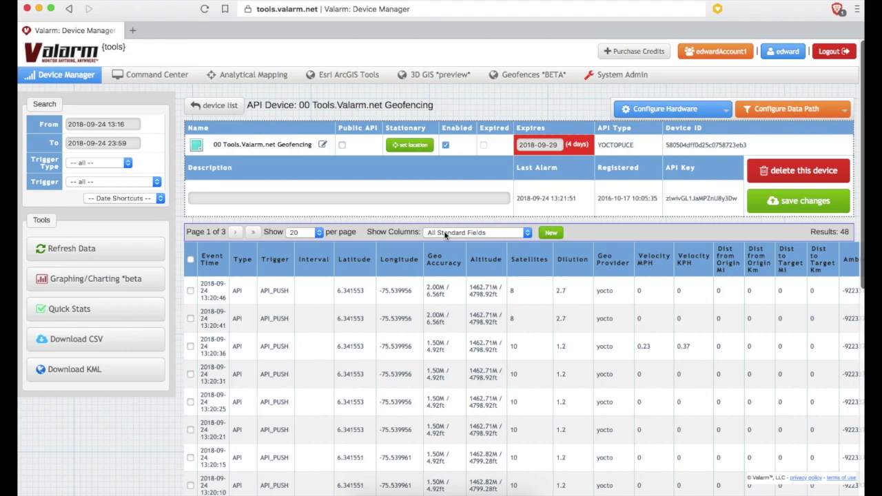
- Switch the data table to Valarm Geofencing columns and review the Geofence North and Downtown layout
left_click(446, 234)
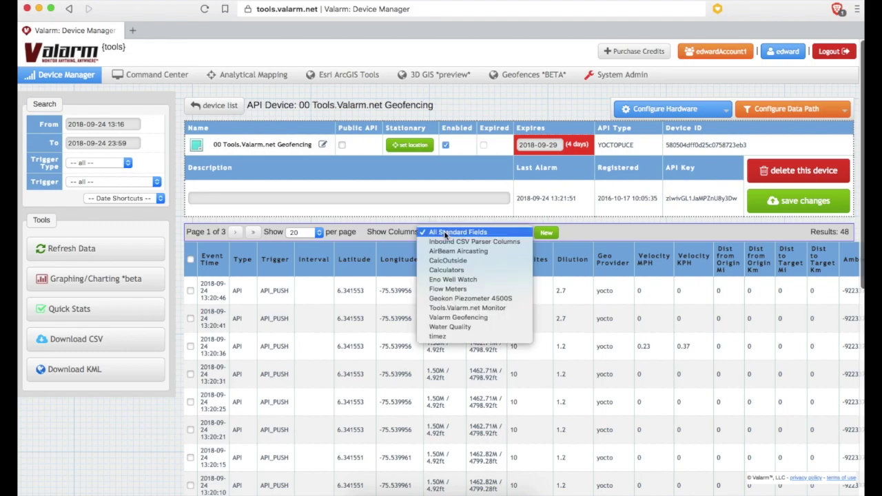
left_click(445, 317)
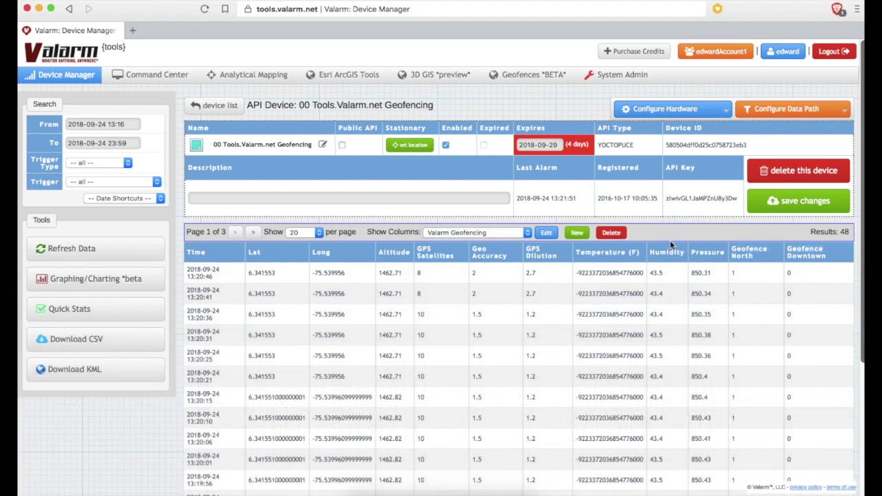
left_click(550, 234)
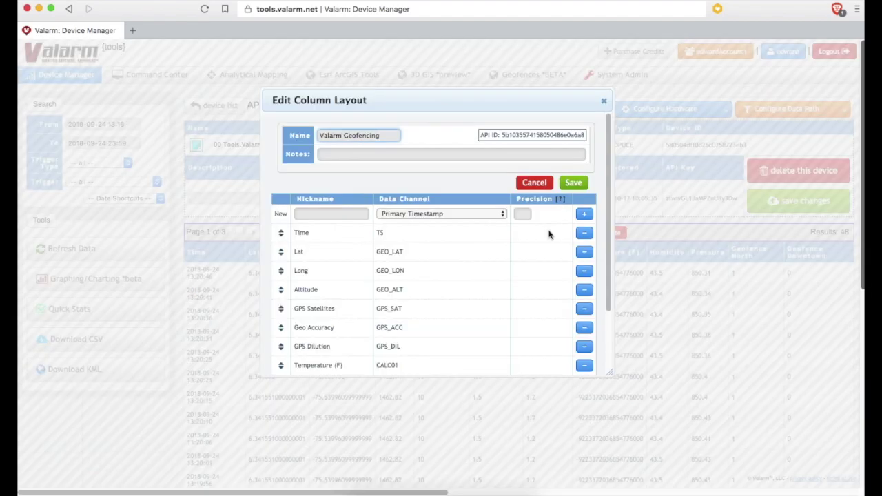
left_click_drag(616, 230, 598, 315)
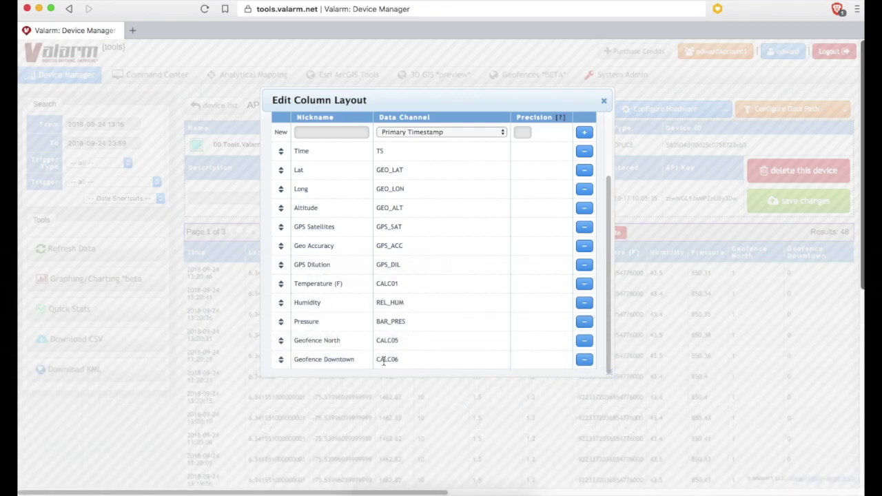
left_click(604, 101)
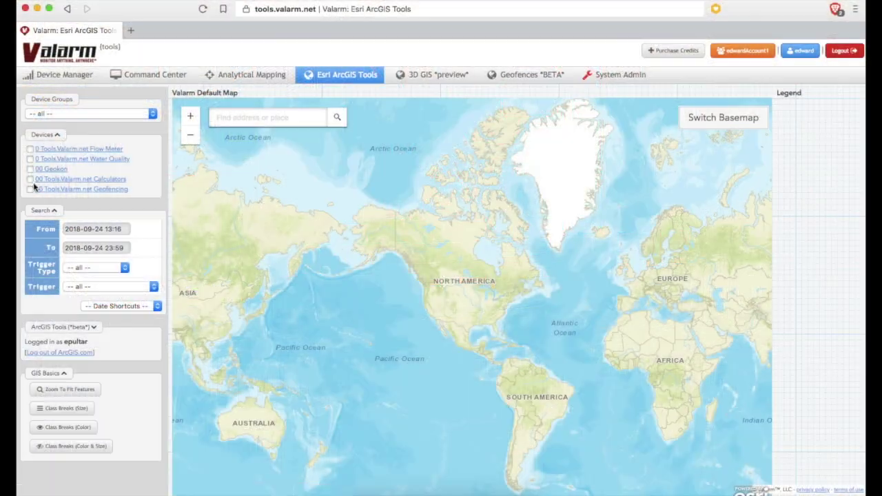
- Plot the Geofencing device on the ArcGIS map and zoom into the Medellín area
left_click(30, 189)
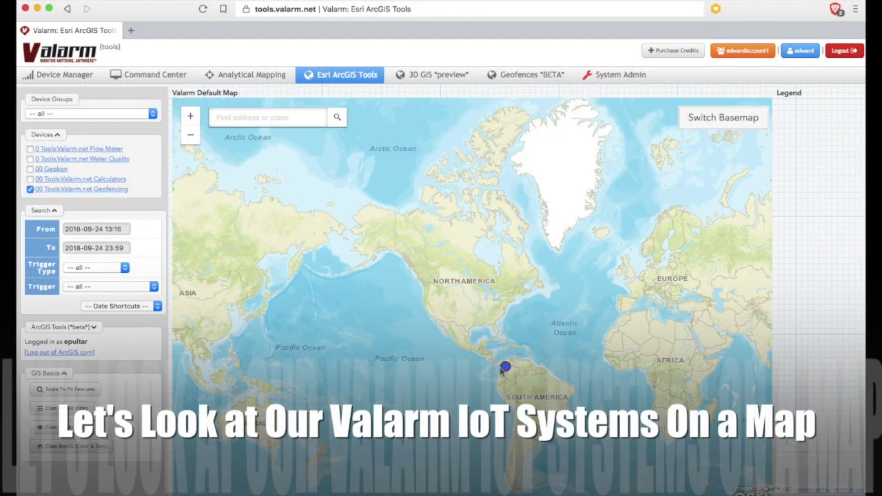
scroll(521, 379, "up", 5)
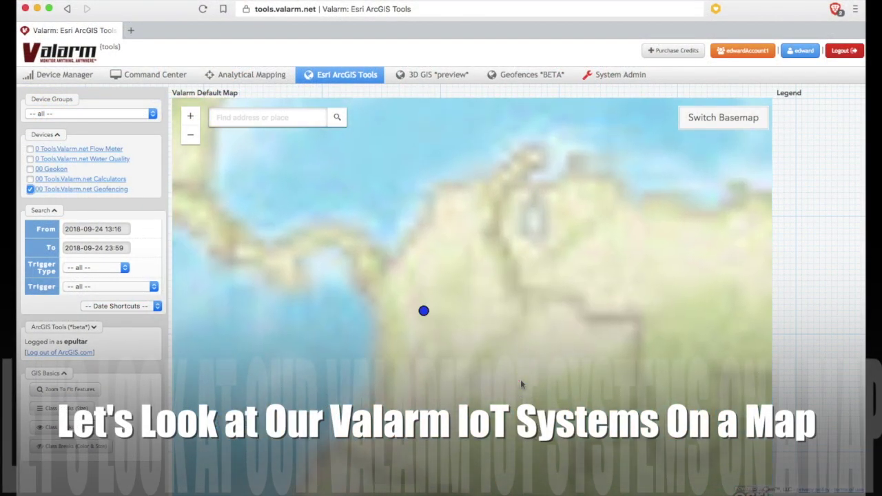
left_click_drag(406, 302, 450, 330)
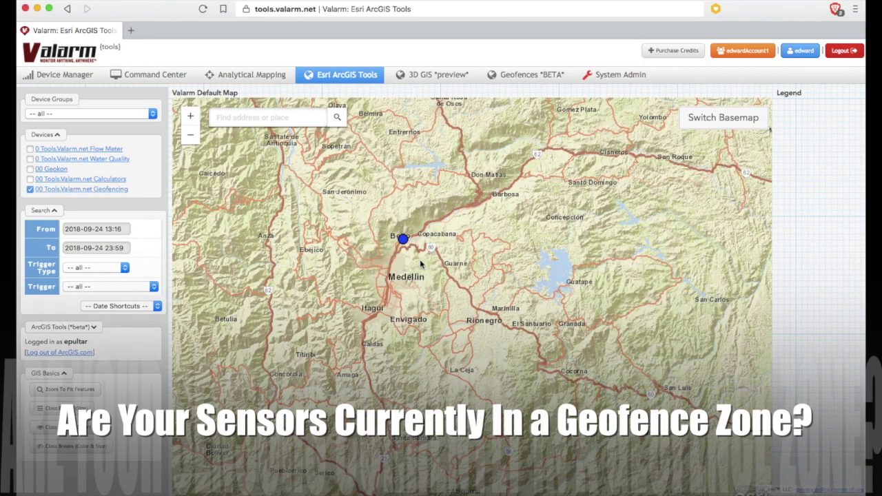
scroll(421, 264, "up", 2)
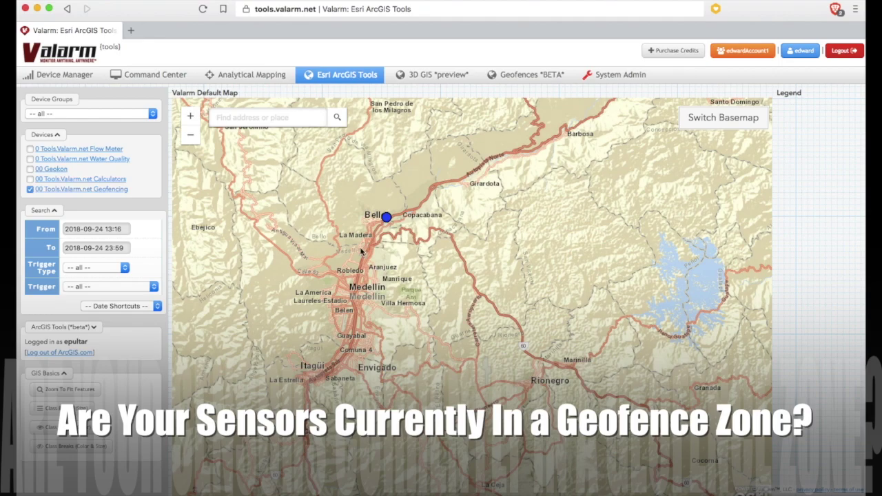
scroll(361, 252, "up", 1)
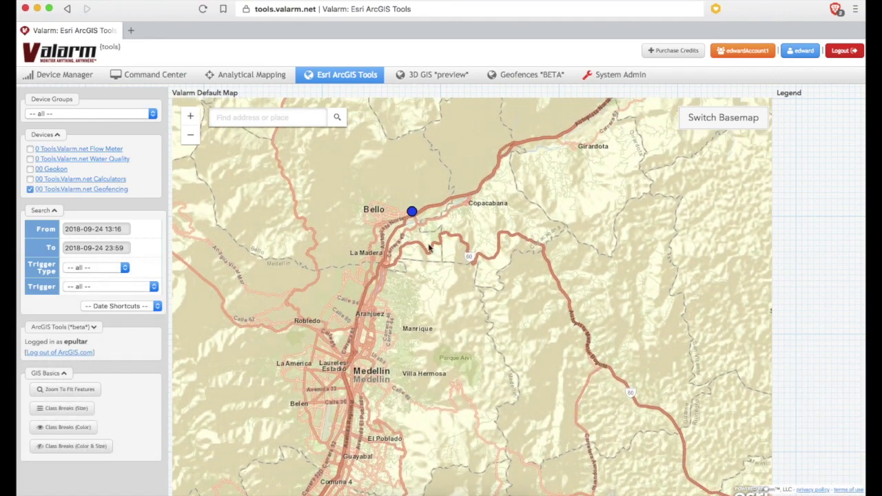
- Check the device's point readings near Bello: Calc 5 is 1 and Calc 6 is 0
left_click(412, 214)
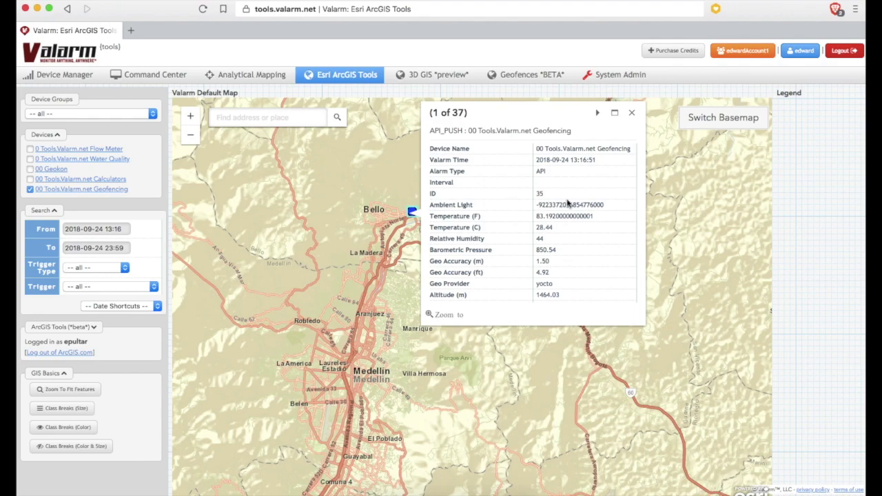
scroll(567, 202, "down", 5)
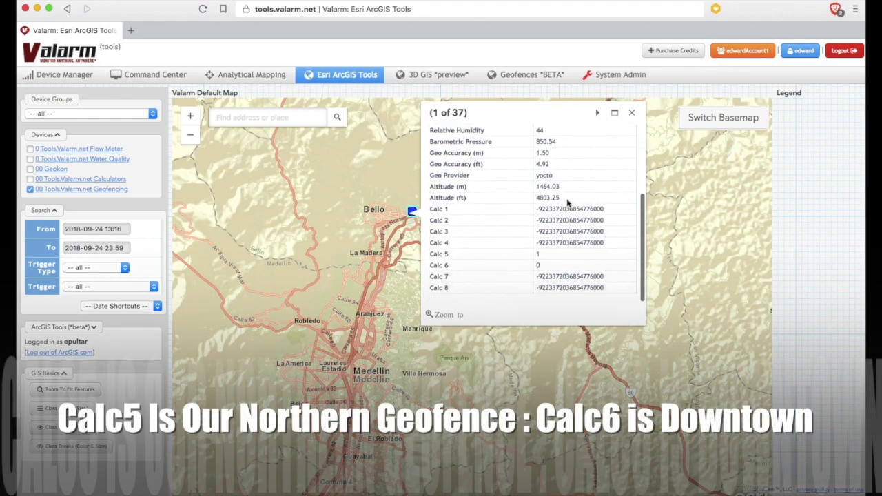
left_click_drag(432, 256, 550, 265)
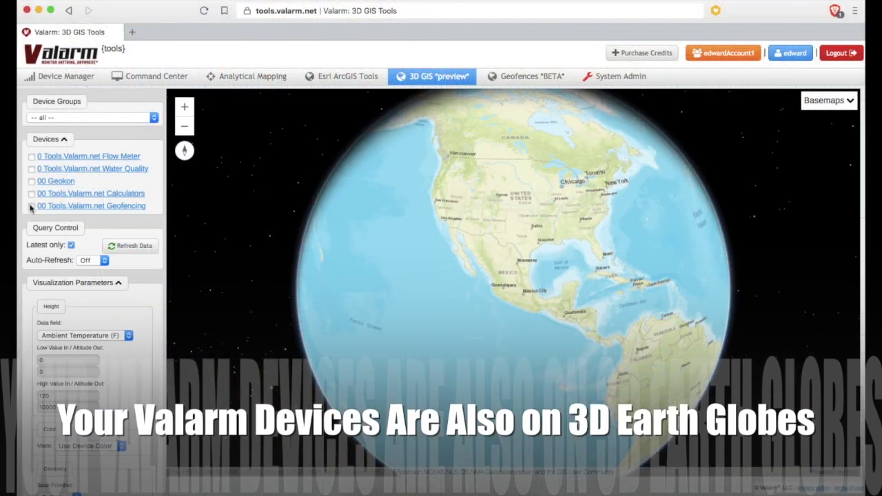
- Show the Geofencing device on the 3D map over Hybrid satellite imagery, centred on Medellín
left_click(31, 206)
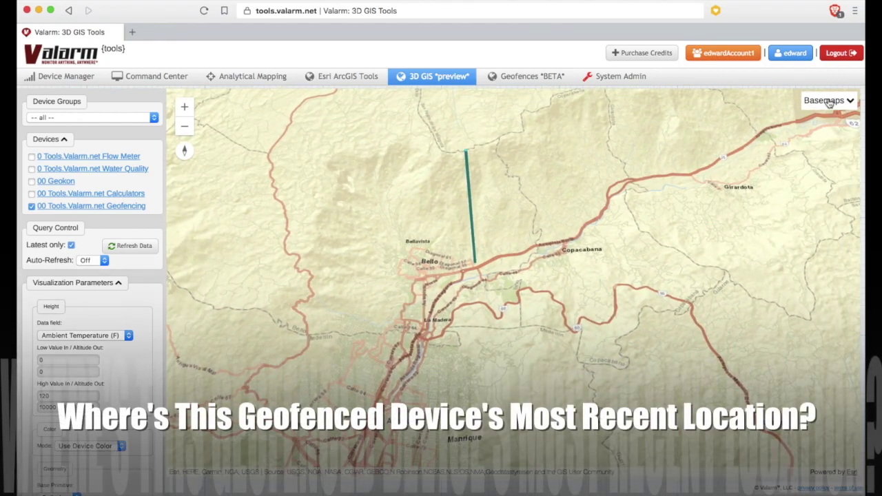
left_click(829, 100)
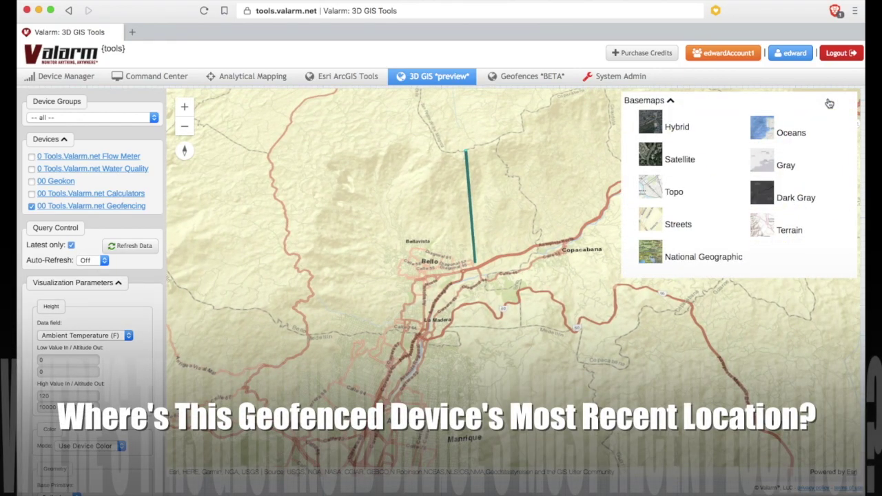
left_click(664, 136)
left_click_drag(521, 258, 487, 257)
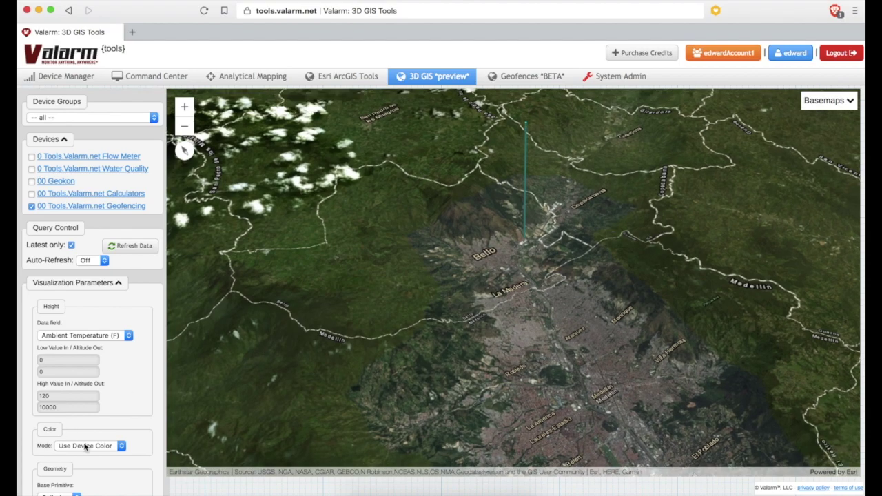
- Size the bars by Calculated 5 and confirm the device's value is 1
left_click(118, 337)
left_click(98, 431)
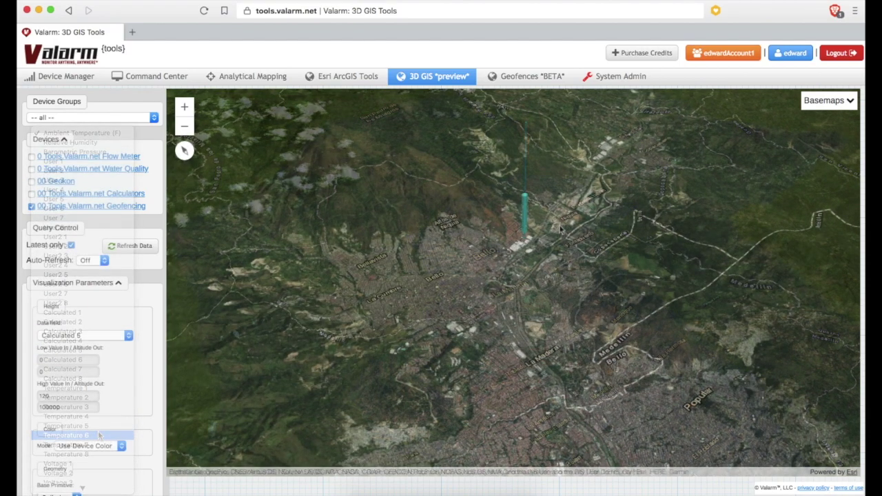
scroll(545, 233, "down", 3)
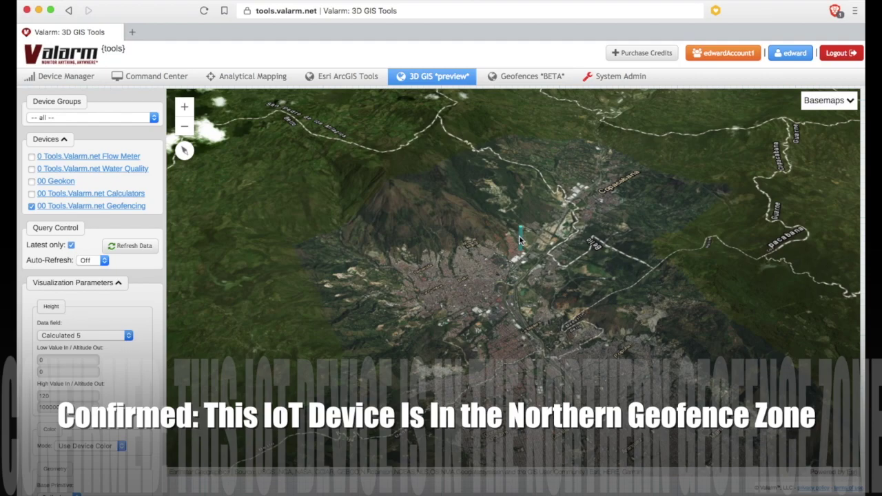
left_click(521, 239)
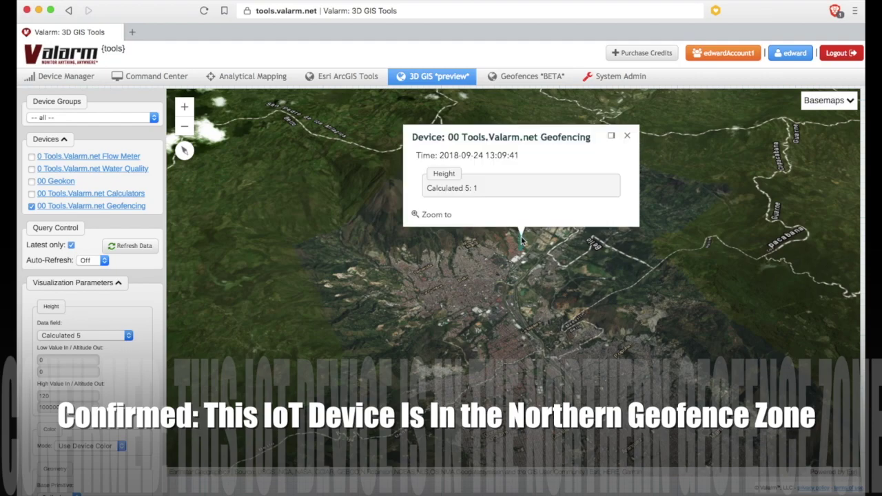